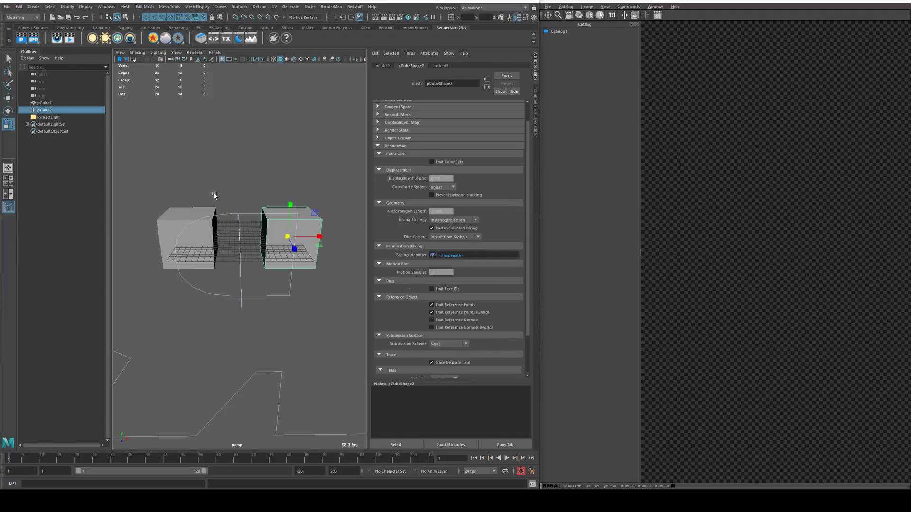
- Select the left cube pCube1 and orbit the view around both cubes
{"action": "left_click", "coordinate": [241, 172]}
{"action": "key", "text": "q"}
{"action": "left_click", "coordinate": [204, 211]}
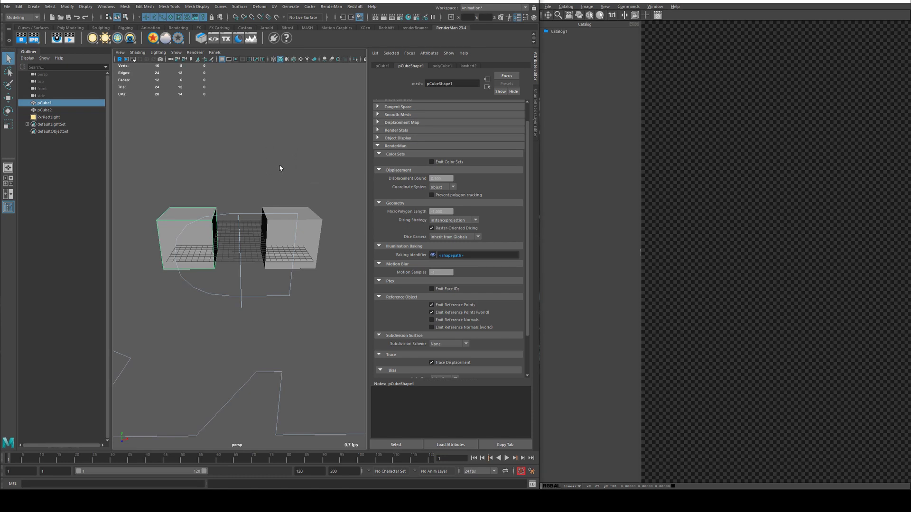
{"action": "left_click_drag", "start_coordinate": [250, 195], "coordinate": [237, 209], "text": "alt"}
{"action": "scroll", "coordinate": [275, 215], "scroll_direction": "up", "scroll_amount": 3}
{"action": "scroll", "coordinate": [275, 215], "scroll_direction": "down", "scroll_amount": 2}
{"action": "scroll", "coordinate": [246, 201], "scroll_direction": "up", "scroll_amount": 2}
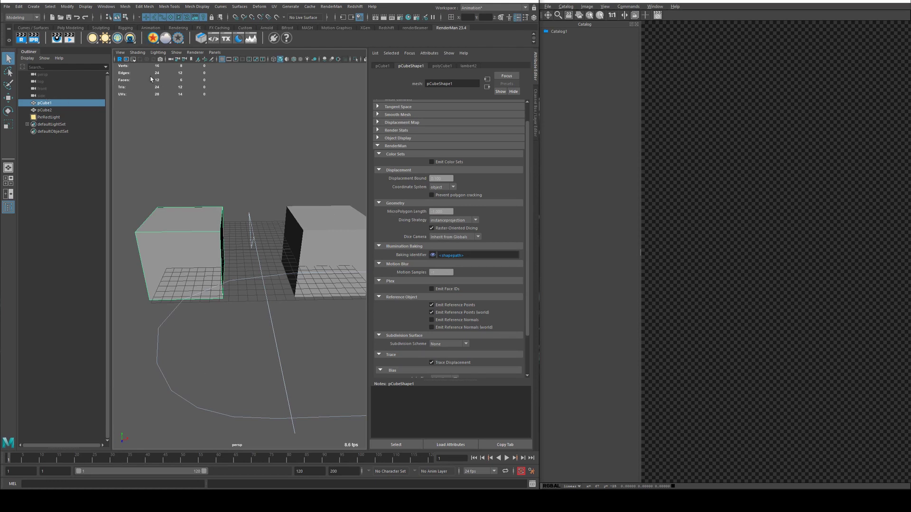
- Create a PxrSurface material on pCube1 and rename it 'cubeLeft'
{"action": "left_click", "coordinate": [152, 38]}
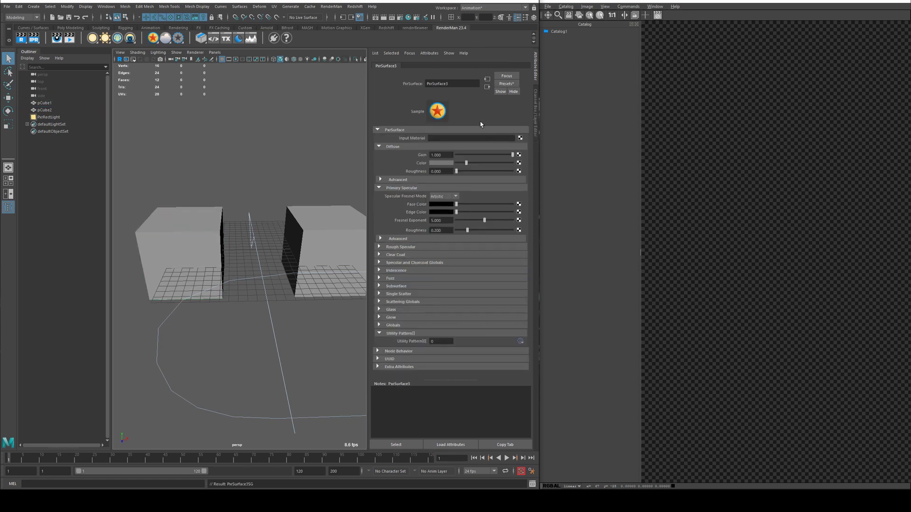
{"action": "double_click", "coordinate": [455, 85]}
{"action": "type", "text": "cubeLeft"}
{"action": "key", "text": "Return"}
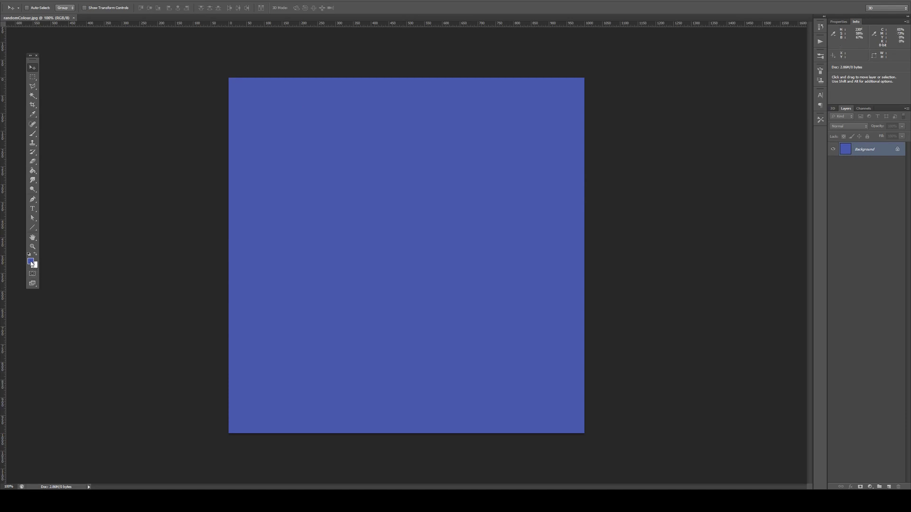
- Open Photoshop's foreground Color Picker on the canvas blue and highlight the red value 72
{"action": "key", "text": "i"}
{"action": "left_click", "coordinate": [31, 261]}
{"action": "double_click", "coordinate": [403, 227]}
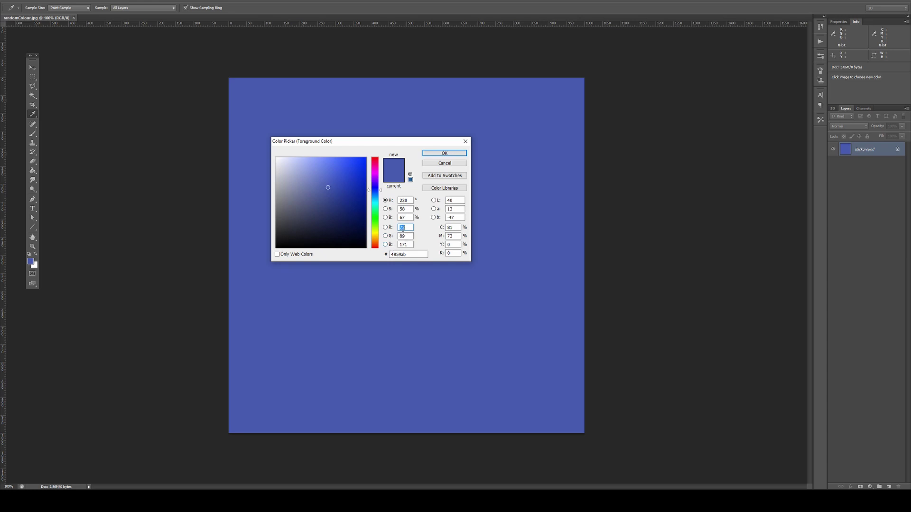
- Back in Maya, set cubeLeft's Diffuse Color to RGB 72, 89, 171
{"action": "key", "text": "alt+Tab"}
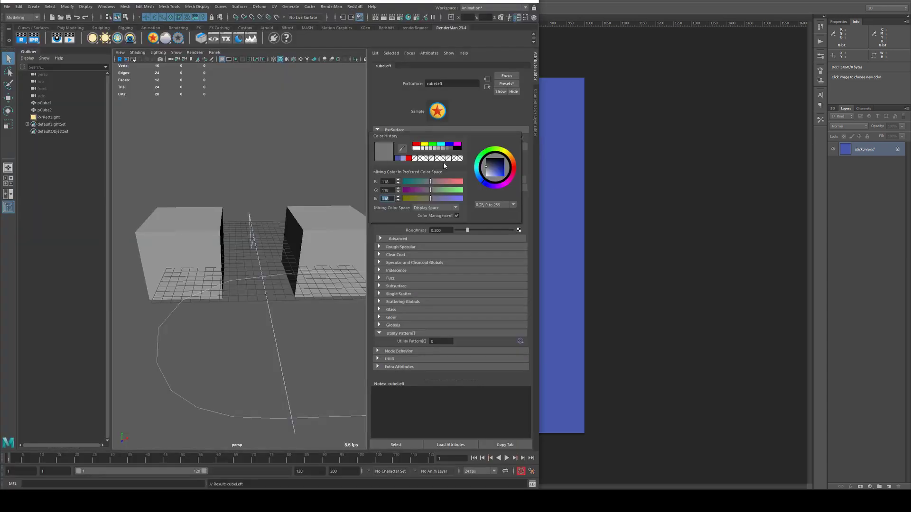
{"action": "left_click", "coordinate": [450, 164]}
{"action": "left_click", "coordinate": [493, 206]}
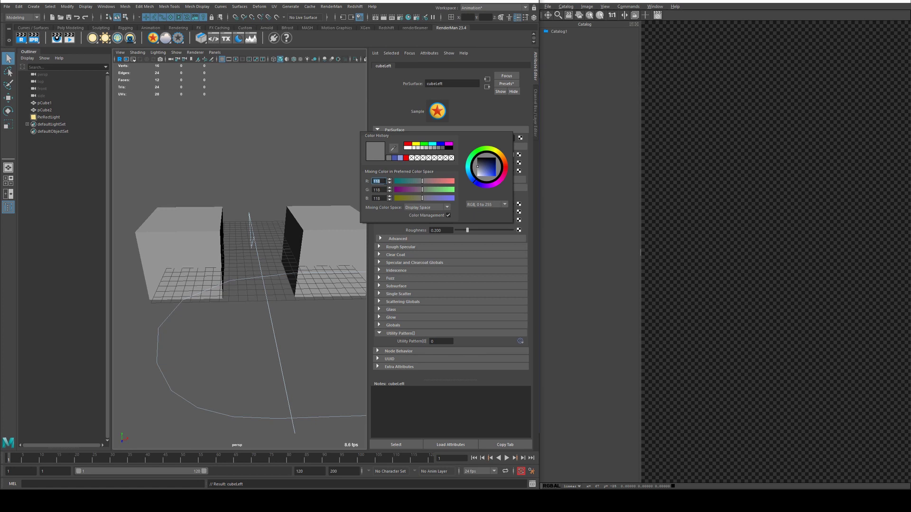
{"action": "type", "text": "72"}
{"action": "key", "text": "Tab"}
{"action": "type", "text": "89"}
{"action": "key", "text": "Tab"}
{"action": "type", "text": "171"}
{"action": "key", "text": "Return"}
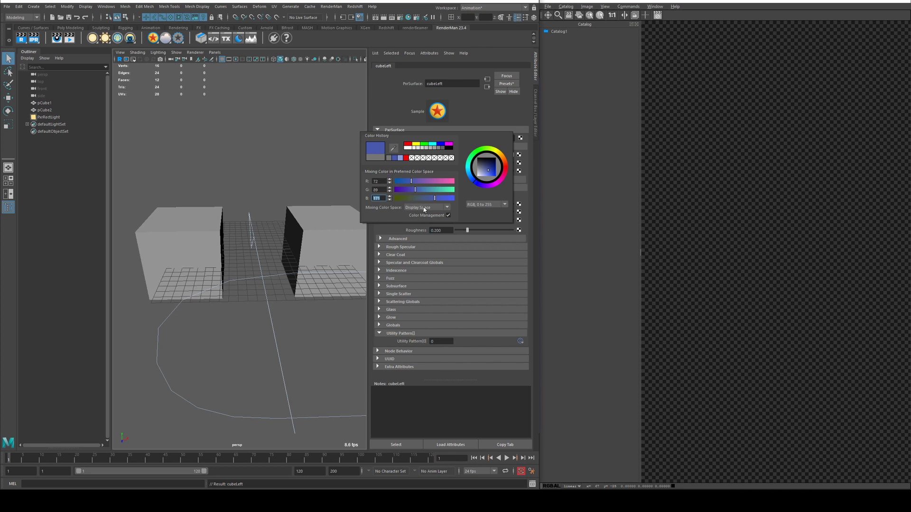
- Switch the colour's mixing space to Rendering Space and re-enter RGB 72, 88, 200
{"action": "left_click", "coordinate": [424, 209]}
{"action": "left_click", "coordinate": [436, 214]}
{"action": "double_click", "coordinate": [379, 181]}
{"action": "type", "text": "72"}
{"action": "key", "text": "Tab"}
{"action": "type", "text": "88"}
{"action": "key", "text": "Tab"}
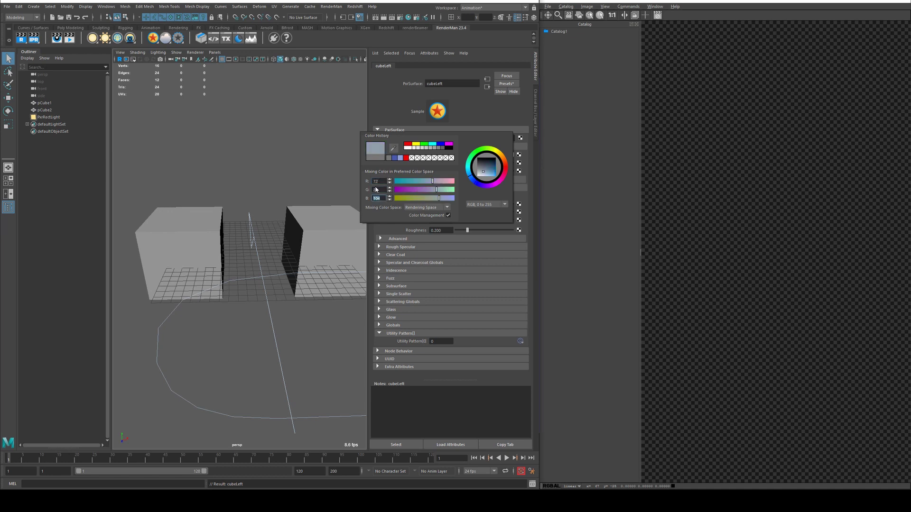
{"action": "type", "text": "200"}
{"action": "key", "text": "Return"}
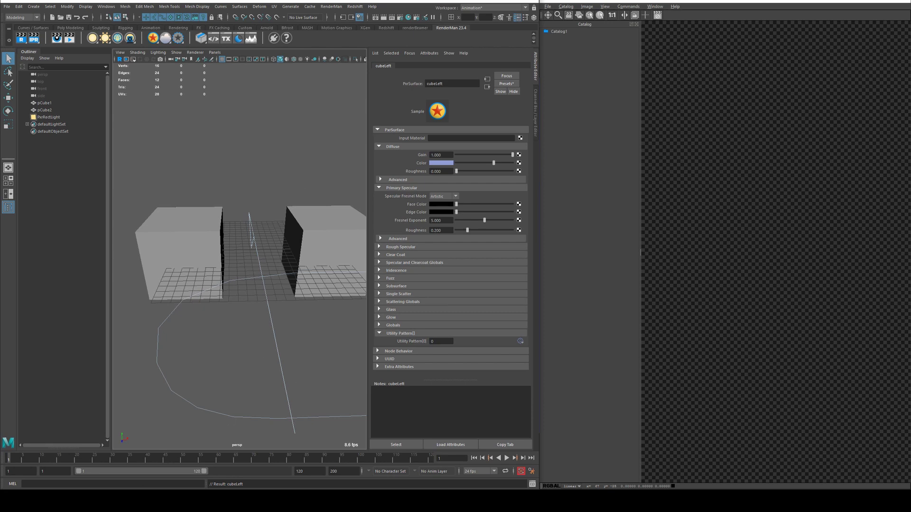
- View the Photoshop blue canvas maximized full-screen, then return to Maya
{"action": "key", "text": "alt+Tab"}
{"action": "left_click_drag", "start_coordinate": [607, 4], "coordinate": [691, 66]}
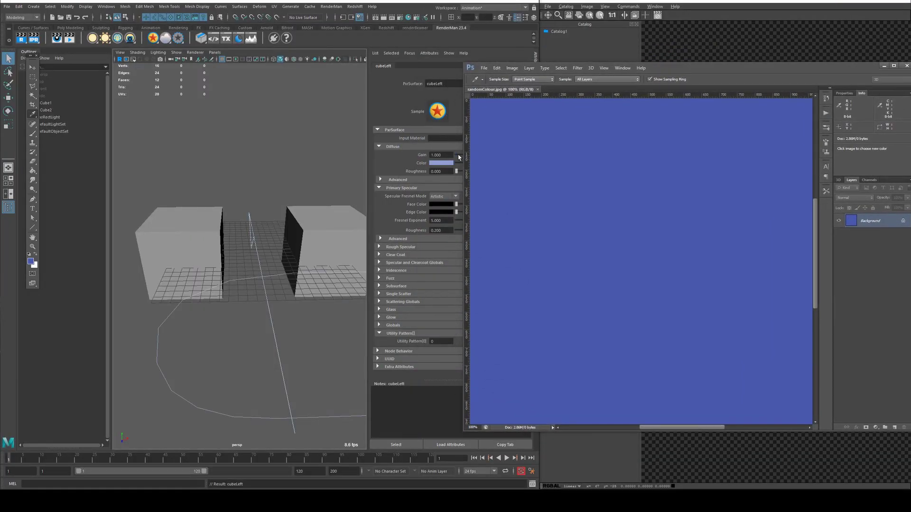
{"action": "left_click", "coordinate": [894, 65]}
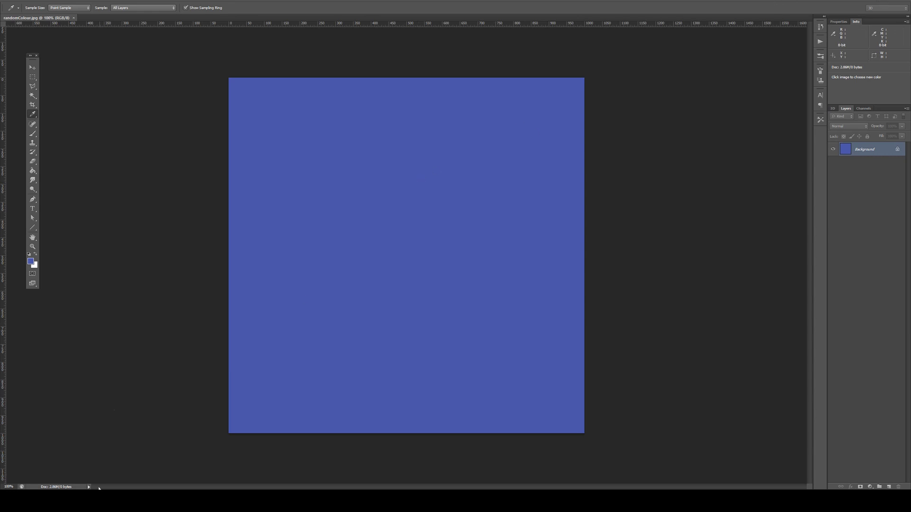
{"action": "left_click", "coordinate": [242, 462]}
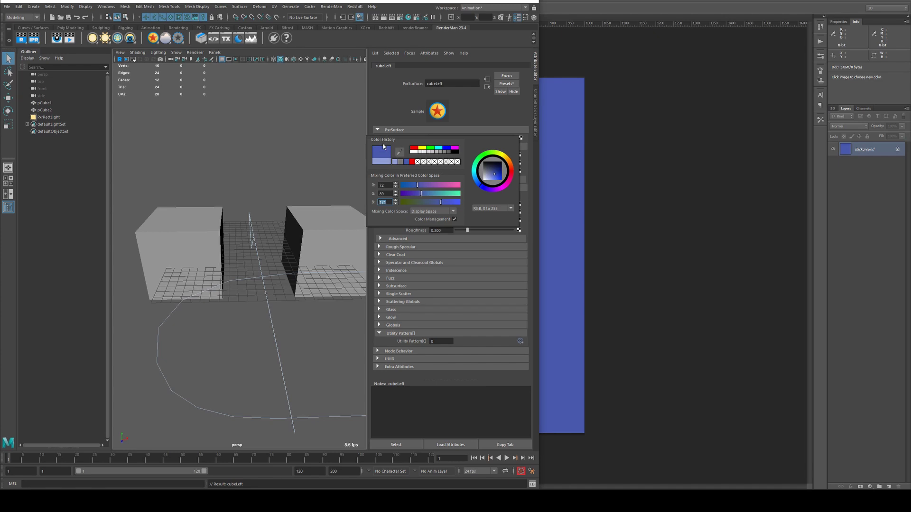
- Close the colour chooser and reopen cubeLeft's Diffuse Color to confirm 72, 89, 171
{"action": "key", "text": "Return"}
{"action": "left_click", "coordinate": [440, 164]}
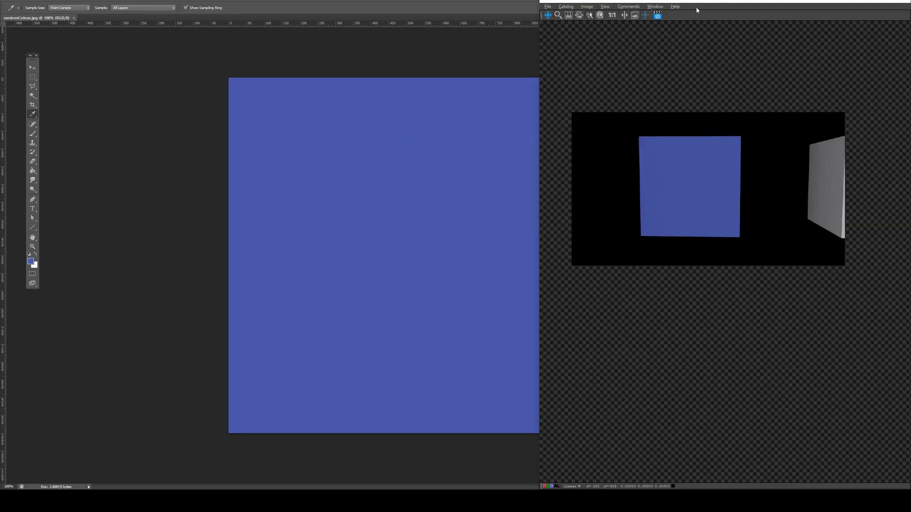
- Compare the render against the Photoshop blue, then return to Maya and the render viewer
{"action": "key", "text": "alt+Tab"}
{"action": "key", "text": "v"}
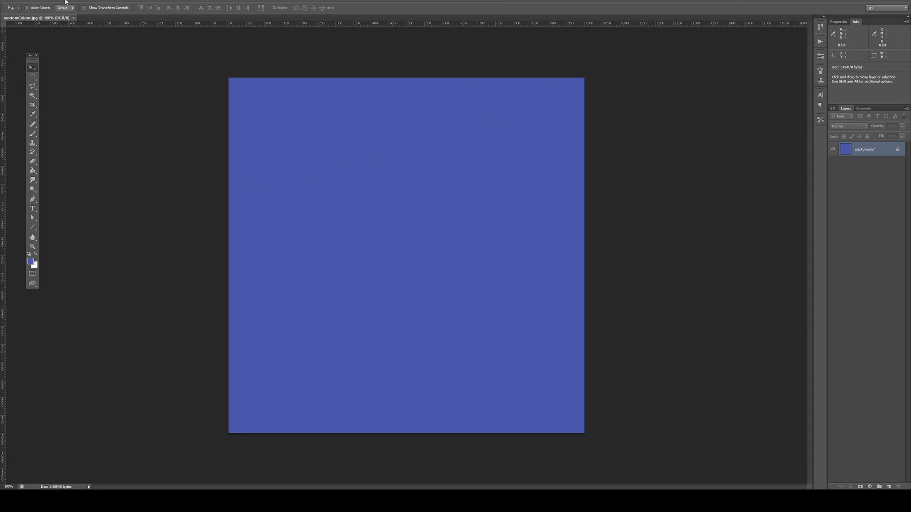
{"action": "key", "text": "alt+Tab"}
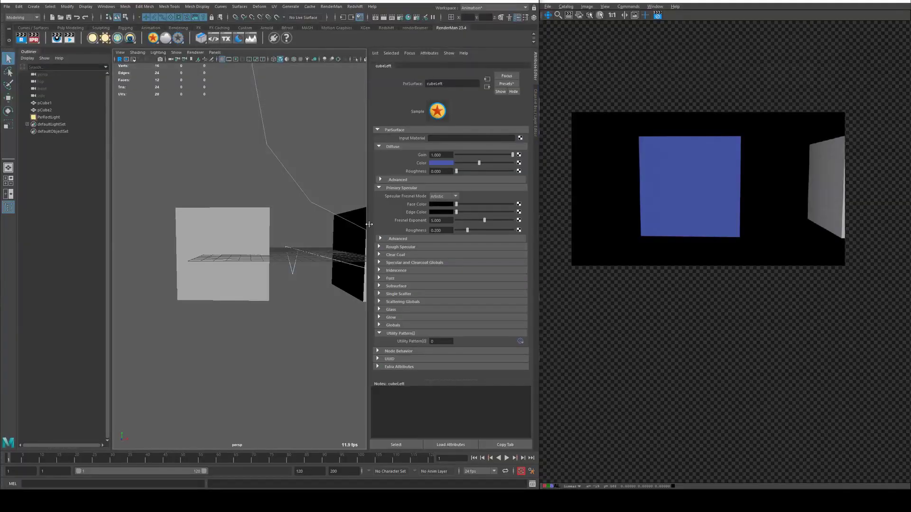
- Select pCube2 and give it a new PxrSurface material named 'cubeRight'
{"action": "left_click", "coordinate": [86, 17]}
{"action": "left_click", "coordinate": [87, 17]}
{"action": "left_click", "coordinate": [87, 17]}
{"action": "left_click", "coordinate": [153, 38]}
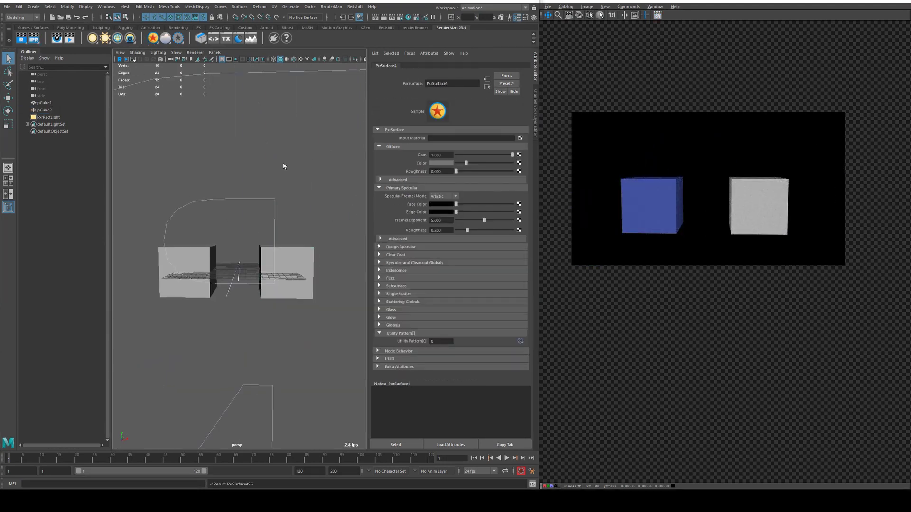
{"action": "left_click", "coordinate": [401, 18]}
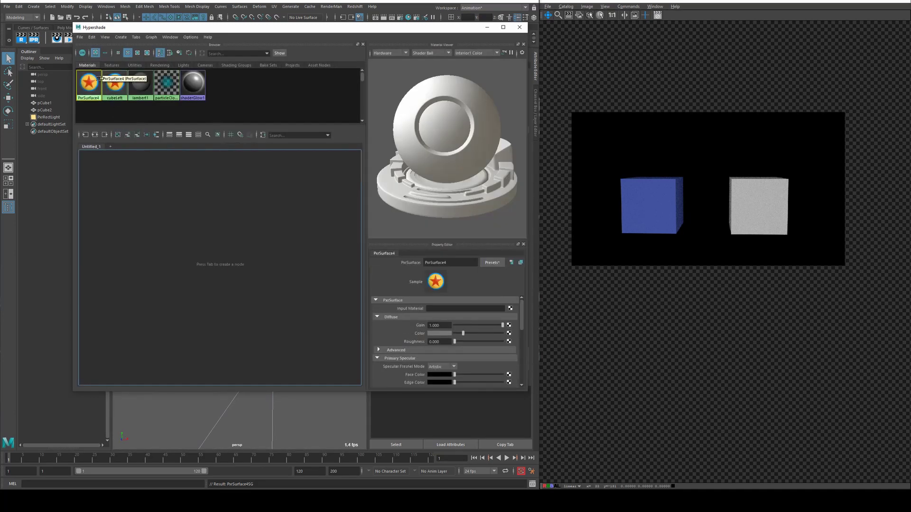
{"action": "type", "text": "cubeRight"}
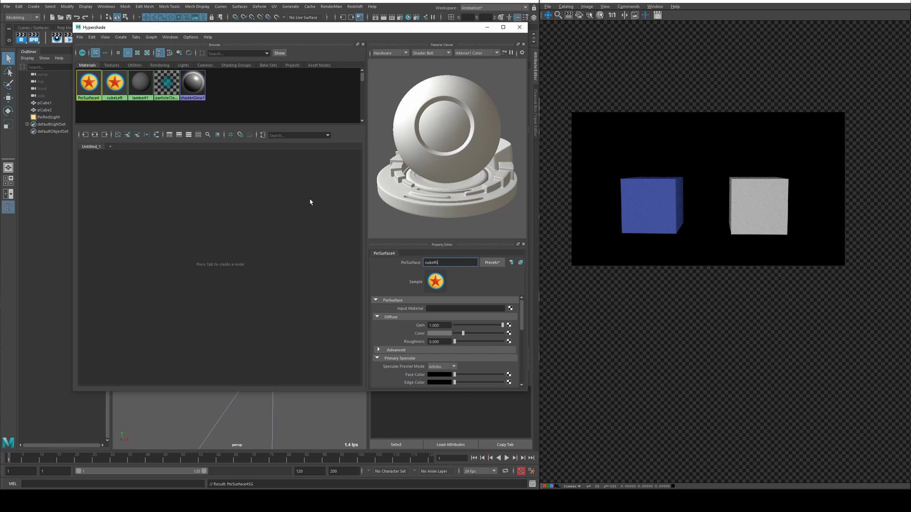
{"action": "key", "text": "Return"}
- Graph cubeRight in Hypershade and add a PxrTexture node beside it
{"action": "left_click", "coordinate": [95, 134]}
{"action": "key", "text": "Tab"}
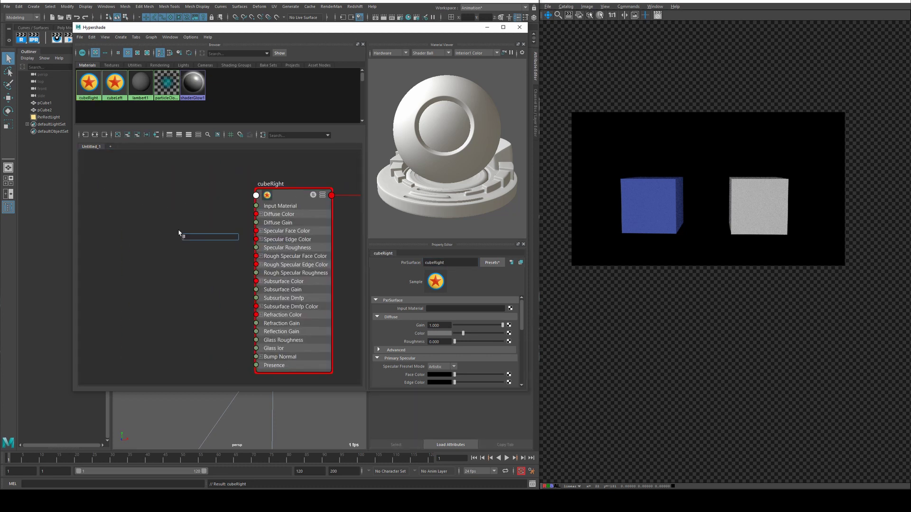
{"action": "type", "text": "pxr"}
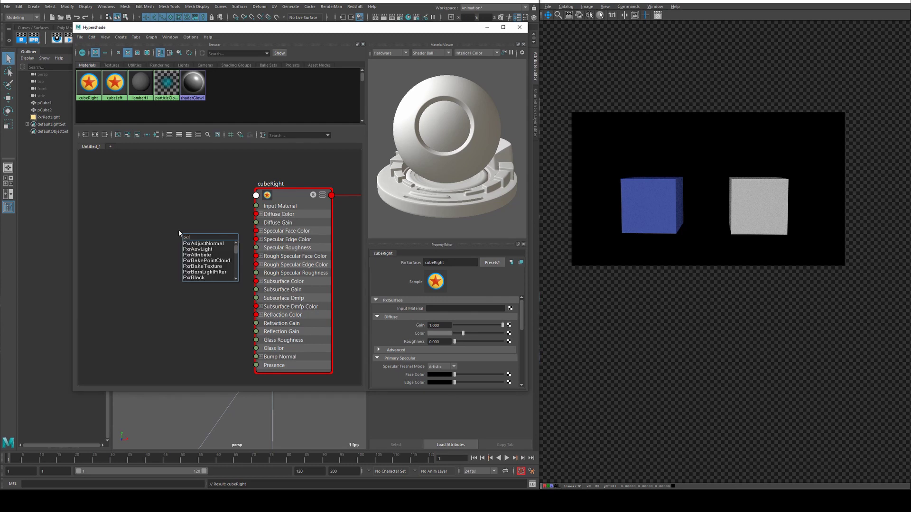
{"action": "type", "text": "texture"}
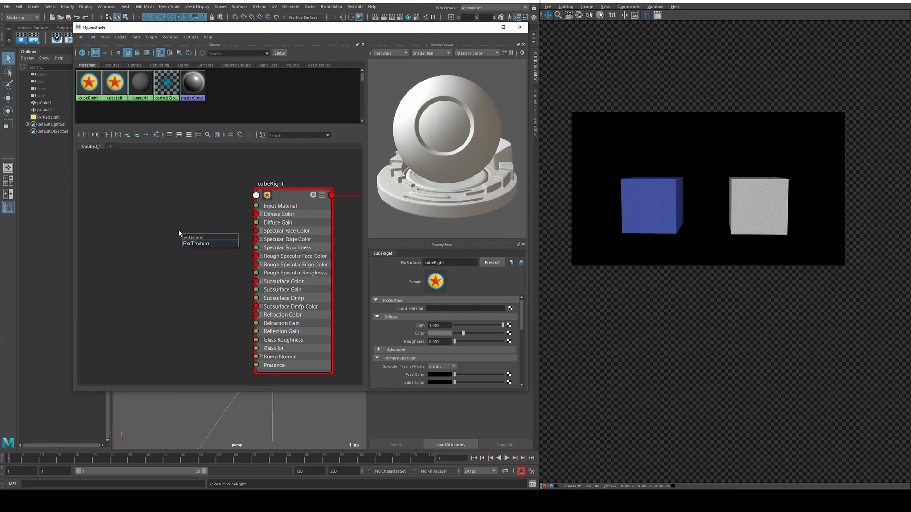
{"action": "key", "text": "Return"}
- Connect PxrTexture1's Result RGB to cubeRight's Diffuse Color and load randomColour.jpg
{"action": "left_click", "coordinate": [232, 242]}
{"action": "key", "text": "3"}
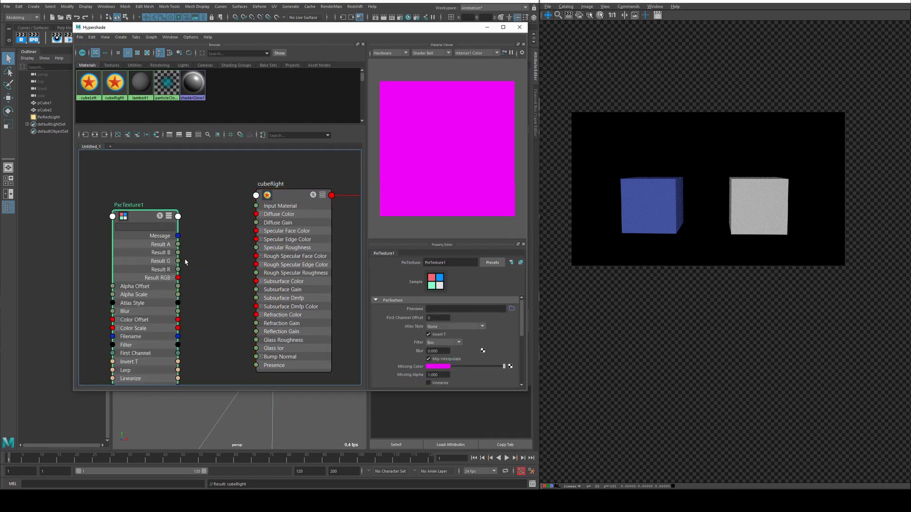
{"action": "left_click_drag", "start_coordinate": [177, 278], "coordinate": [265, 214]}
{"action": "left_click", "coordinate": [511, 309]}
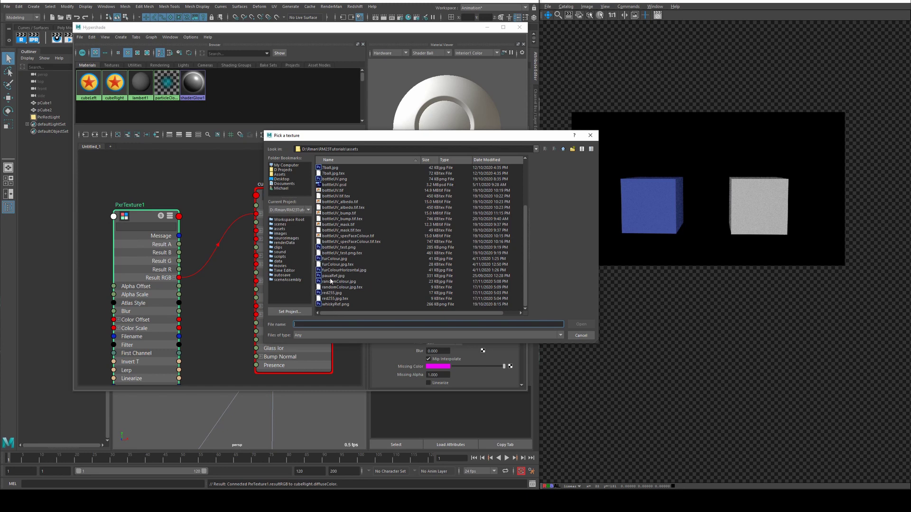
{"action": "left_click", "coordinate": [331, 282]}
{"action": "left_click", "coordinate": [581, 324]}
- Turn on Linearize for PxrTexture1's colours
{"action": "left_click_drag", "start_coordinate": [264, 24], "coordinate": [264, 63]}
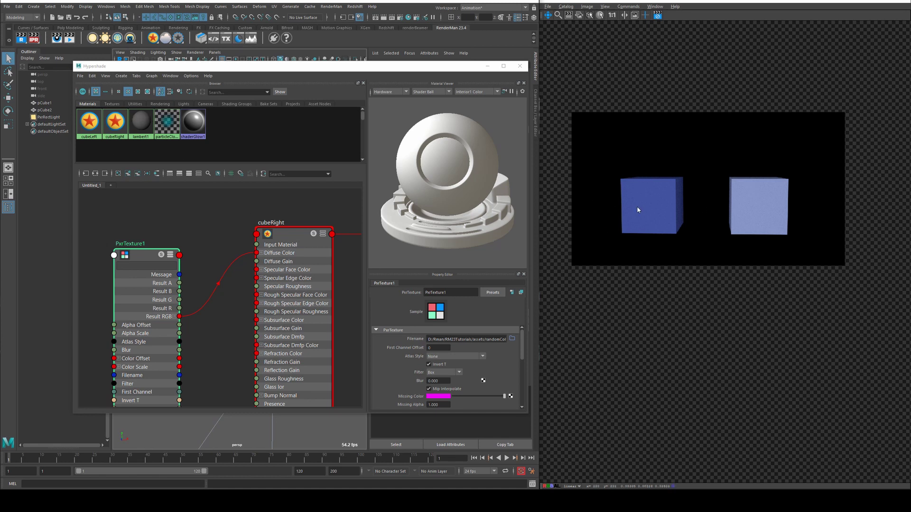
{"action": "scroll", "coordinate": [522, 346], "scroll_direction": "down", "scroll_amount": 3}
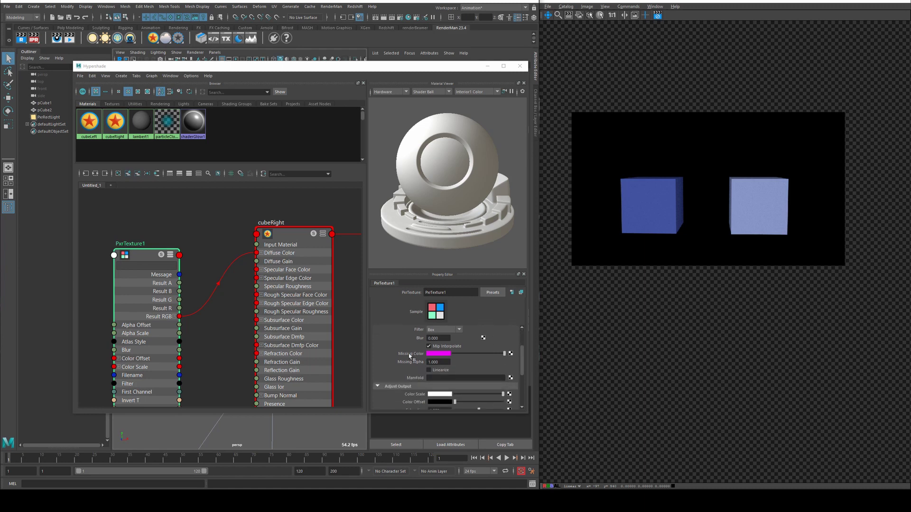
{"action": "scroll", "coordinate": [426, 366], "scroll_direction": "up", "scroll_amount": 3}
{"action": "scroll", "coordinate": [429, 363], "scroll_direction": "down", "scroll_amount": 3}
{"action": "left_click", "coordinate": [428, 370]}
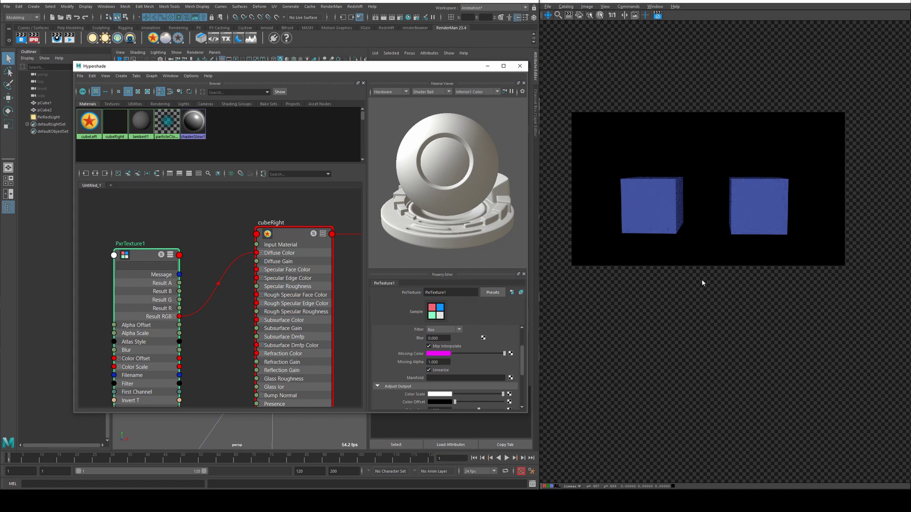
- Put Hypershade away and orbit and dolly the view closer onto both cubes
{"action": "left_click", "coordinate": [659, 15]}
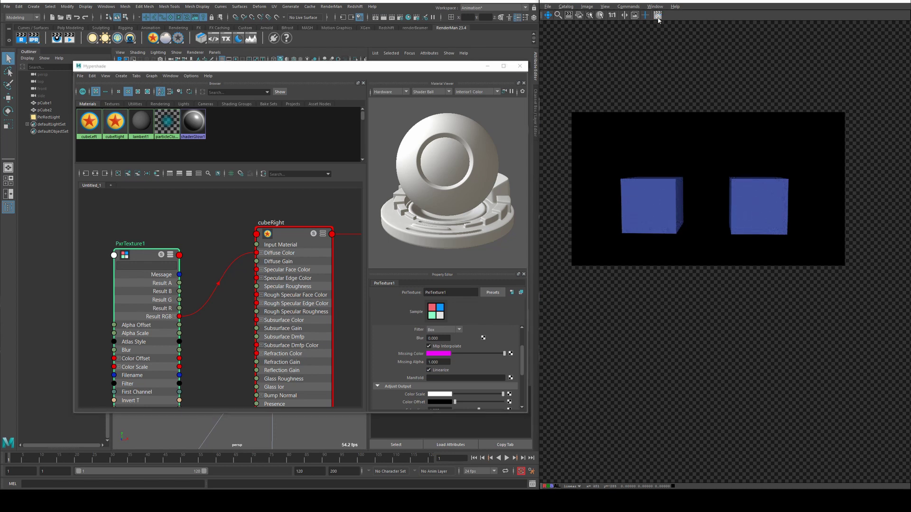
{"action": "left_click", "coordinate": [487, 66]}
{"action": "left_click_drag", "start_coordinate": [200, 248], "coordinate": [215, 244], "text": "alt"}
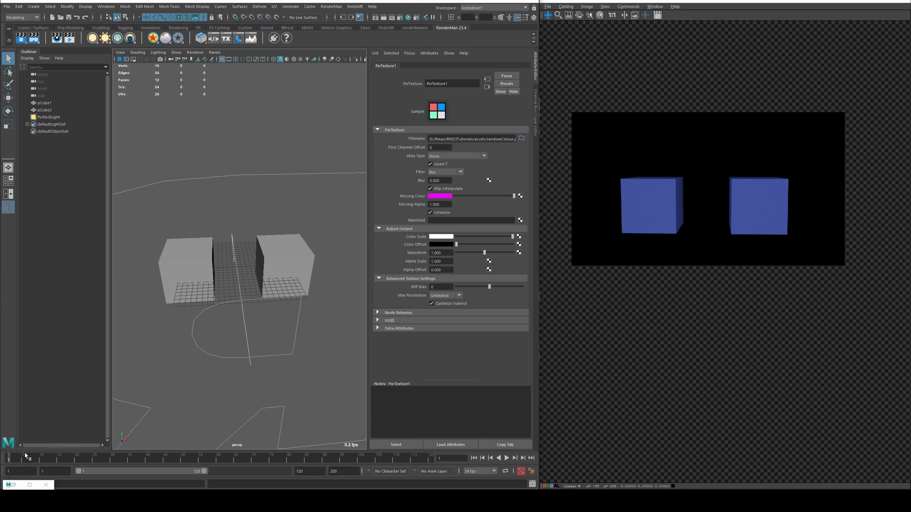
{"action": "left_click_drag", "start_coordinate": [195, 275], "coordinate": [232, 255], "text": "alt"}
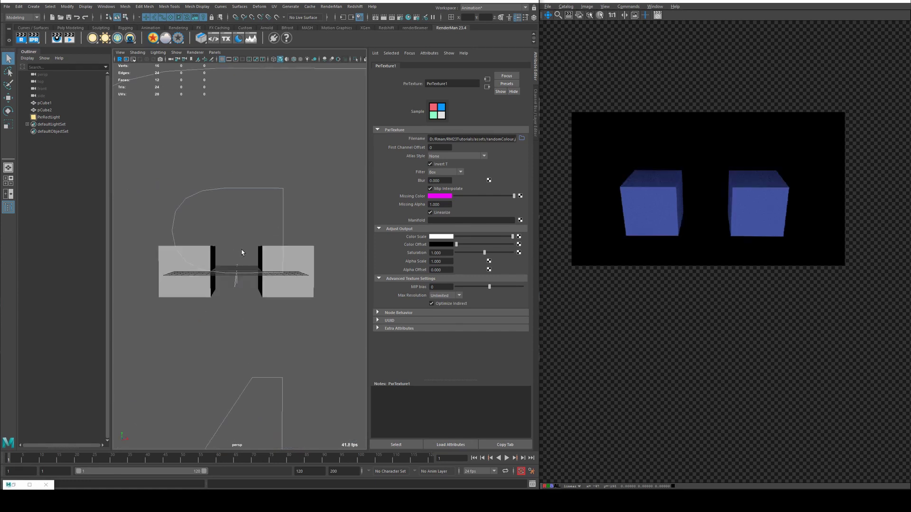
{"action": "right_click_drag", "start_coordinate": [224, 265], "coordinate": [229, 271], "text": "alt"}
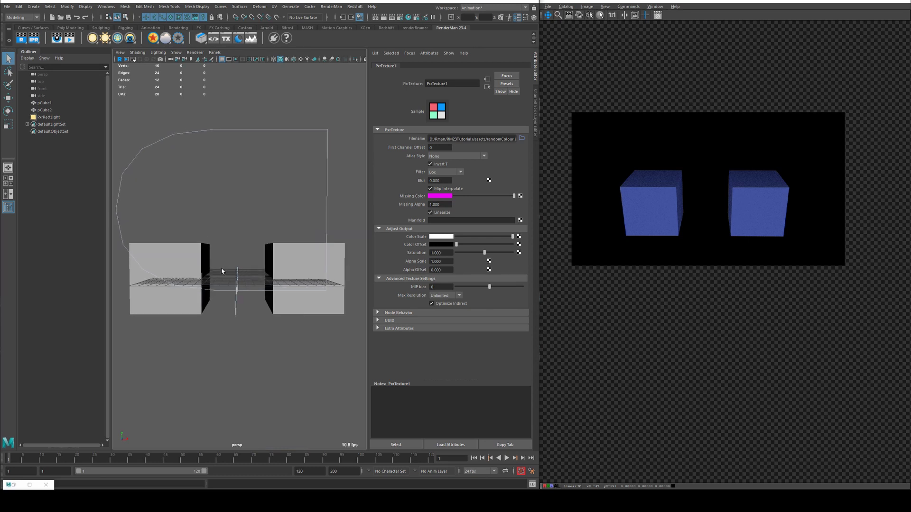
{"action": "left_click_drag", "start_coordinate": [206, 268], "coordinate": [223, 275], "text": "alt"}
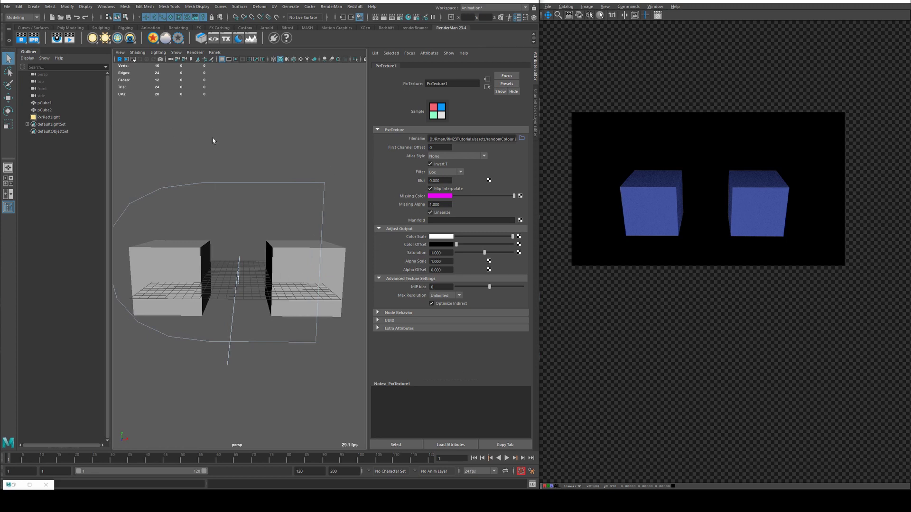
- Check the exr (Raw), hdr and Default (sRGB) Color Management rules, then close Preferences
{"action": "left_click", "coordinate": [531, 471]}
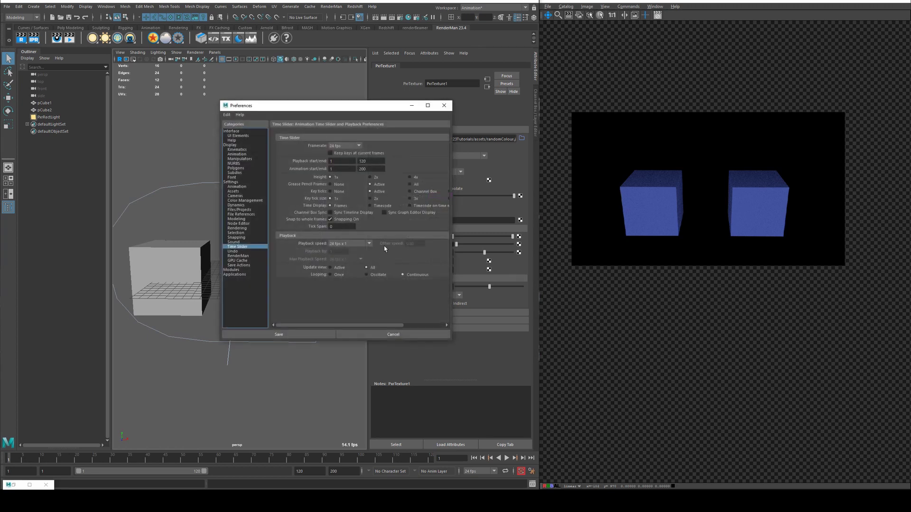
{"action": "left_click", "coordinate": [244, 200]}
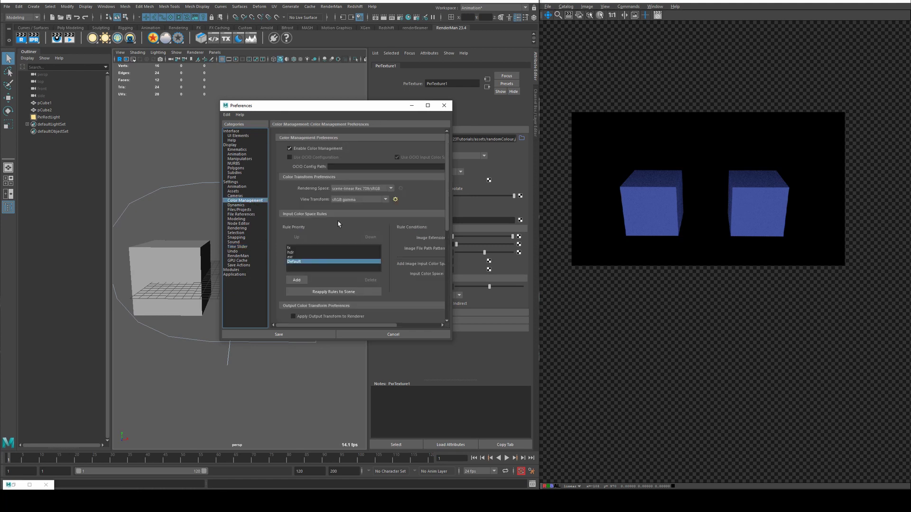
{"action": "left_click", "coordinate": [295, 257]}
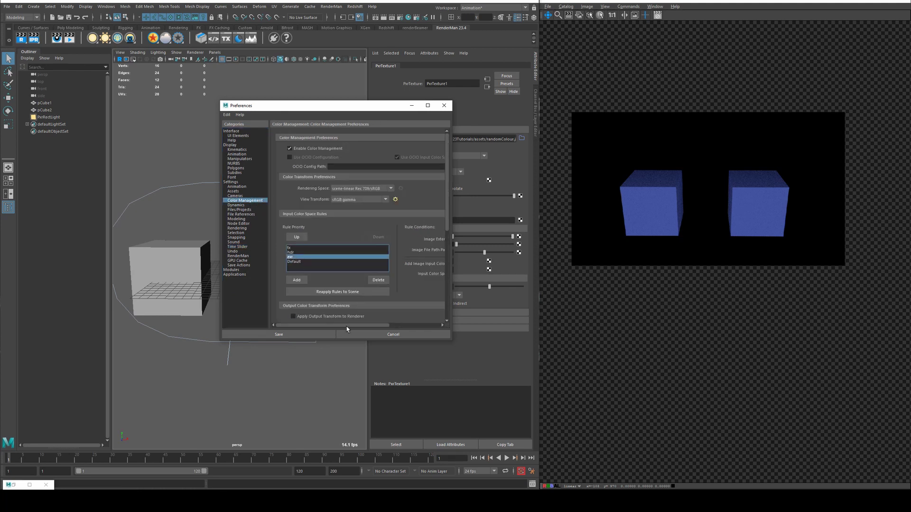
{"action": "left_click_drag", "start_coordinate": [348, 325], "coordinate": [401, 325]}
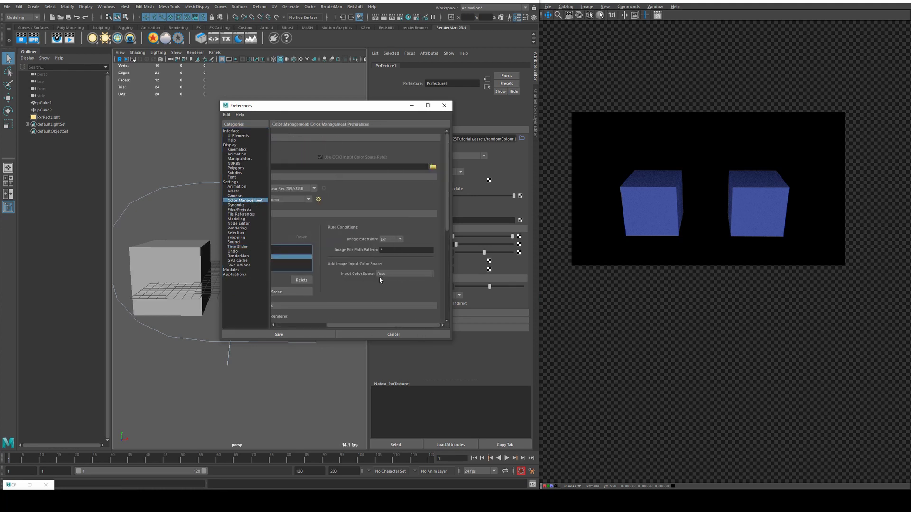
{"action": "left_click_drag", "start_coordinate": [381, 325], "coordinate": [338, 325]}
{"action": "left_click", "coordinate": [298, 247]}
{"action": "left_click", "coordinate": [298, 252]}
{"action": "left_click", "coordinate": [302, 262]}
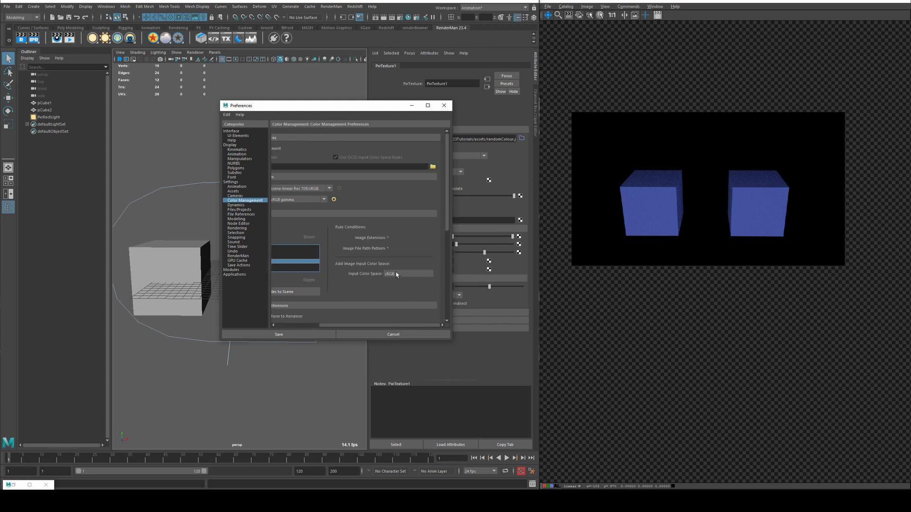
{"action": "left_click", "coordinate": [380, 334]}
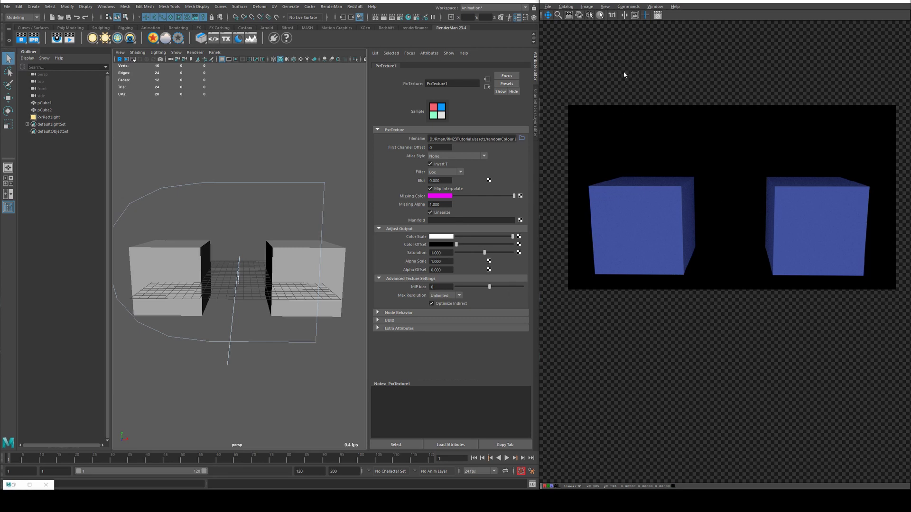
- Export the render from the viewer as UNTITLED_perspShape_beauty.0001.png
{"action": "left_click", "coordinate": [547, 6]}
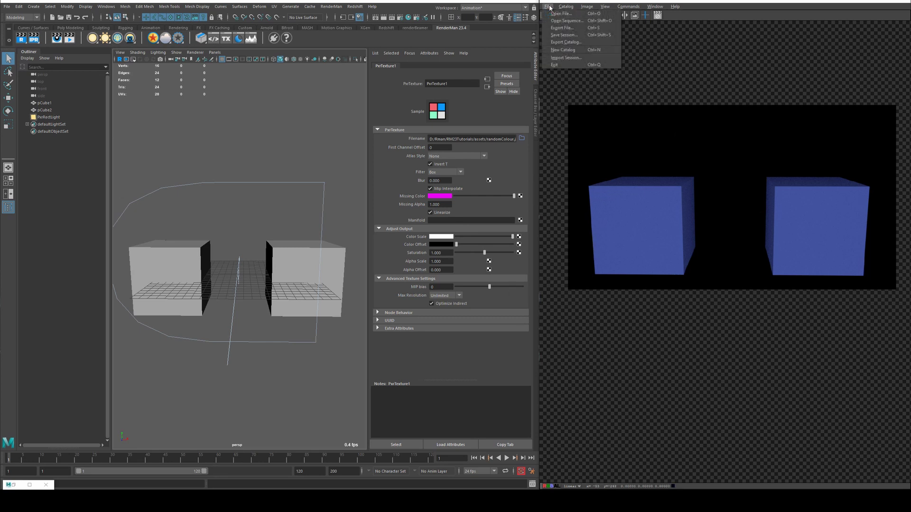
{"action": "left_click", "coordinate": [562, 29]}
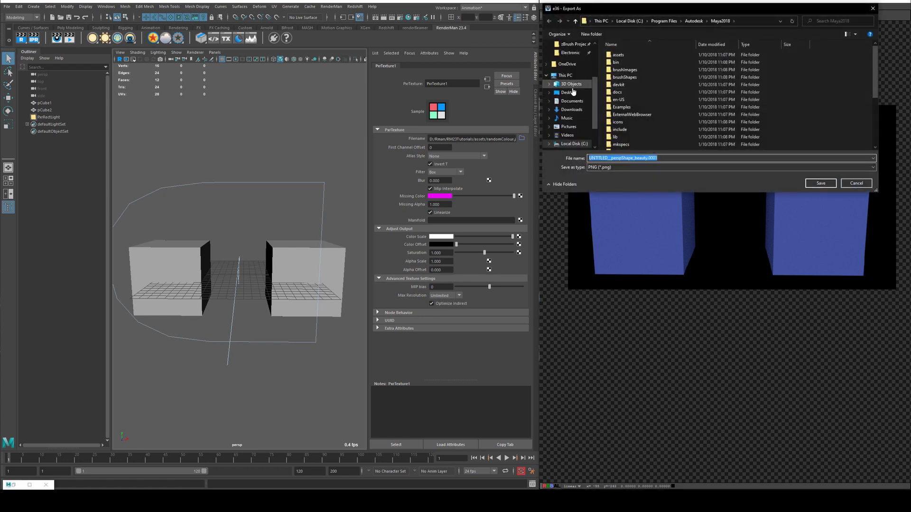
{"action": "key", "text": "Escape"}
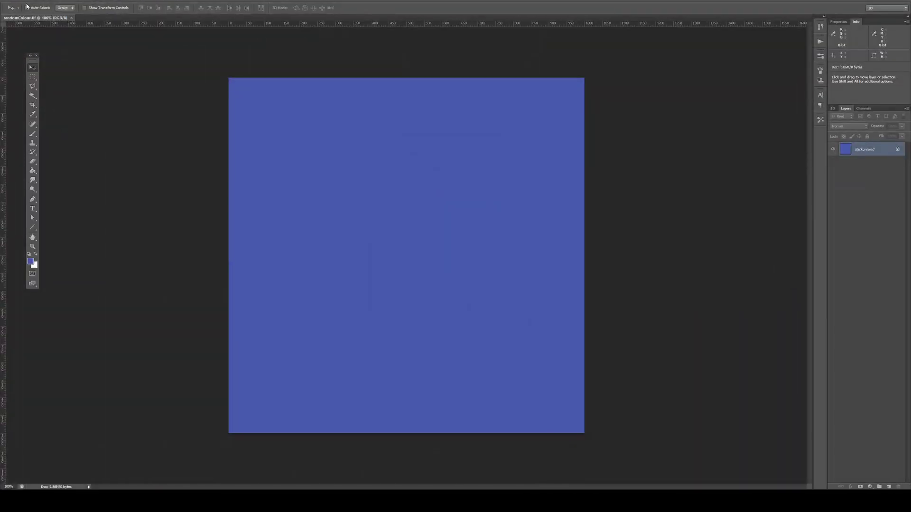
- Open the exported PNG in Photoshop beside randomColour.tif, note its much darker cubes, then close it
{"action": "left_click", "coordinate": [16, 1]}
{"action": "left_click", "coordinate": [33, 15]}
{"action": "double_click", "coordinate": [549, 209]}
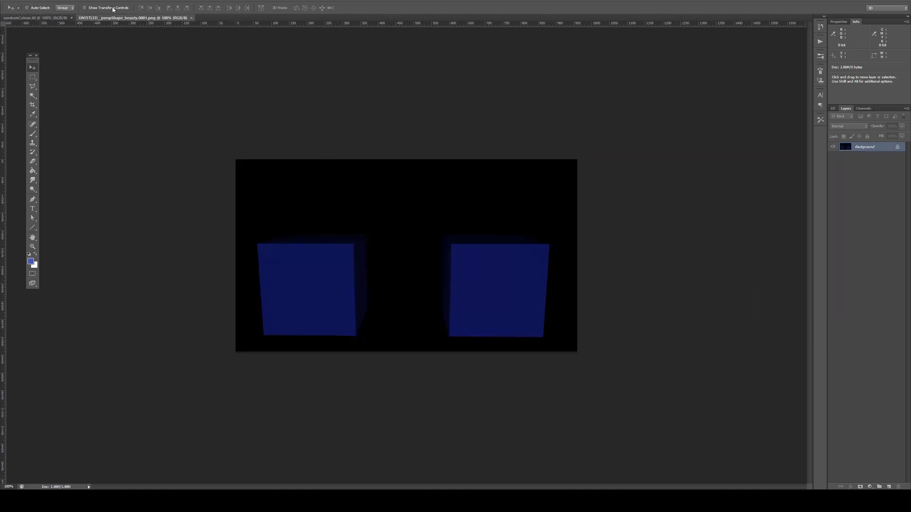
{"action": "left_click_drag", "start_coordinate": [133, 18], "coordinate": [571, 109]}
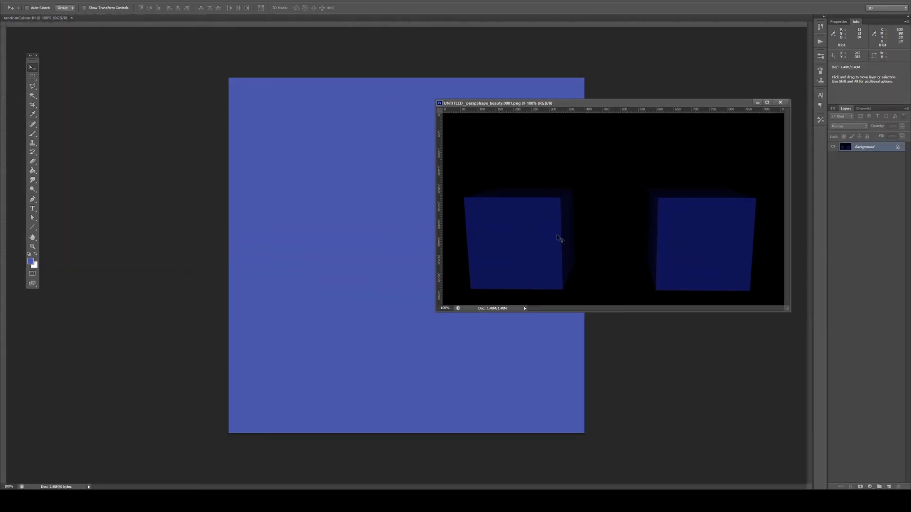
{"action": "left_click", "coordinate": [780, 102]}
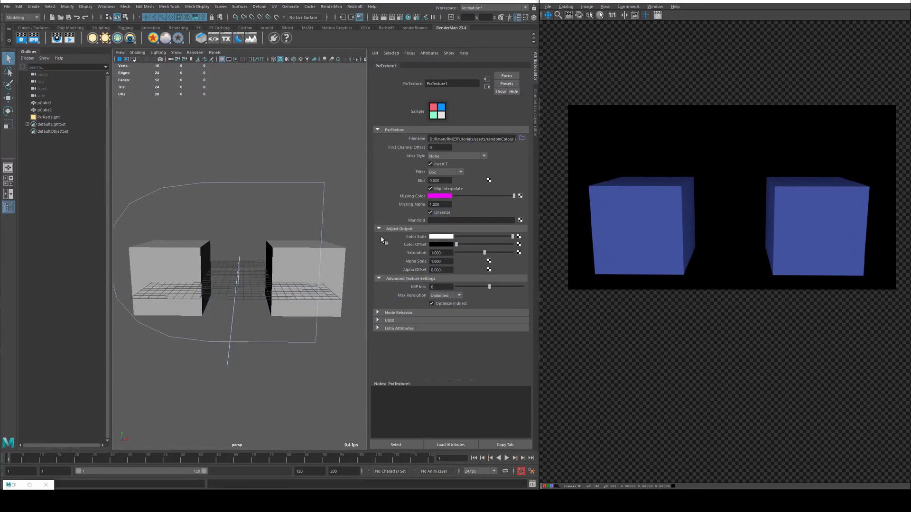
- Enable Burn In Mapping On Save and re-export the render as UNTITLED_perspShape_beauty.0001a.png
{"action": "left_click", "coordinate": [568, 6]}
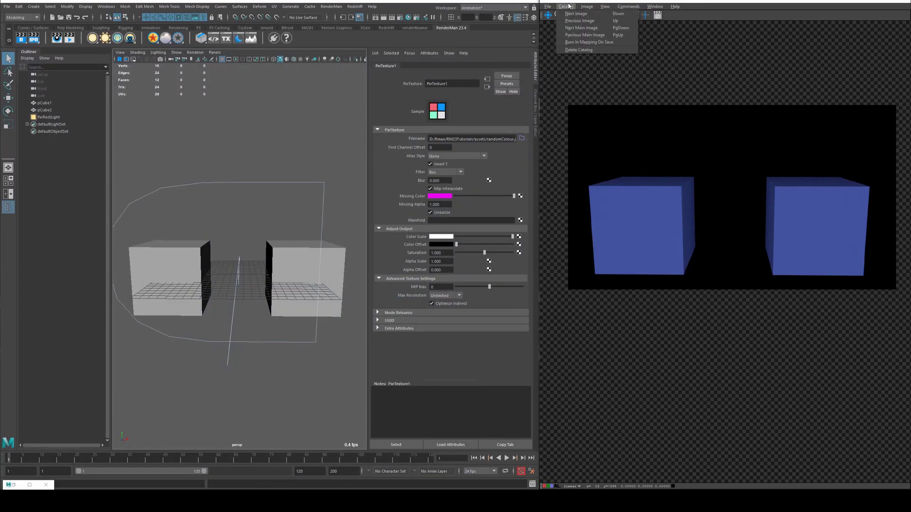
{"action": "left_click", "coordinate": [559, 18]}
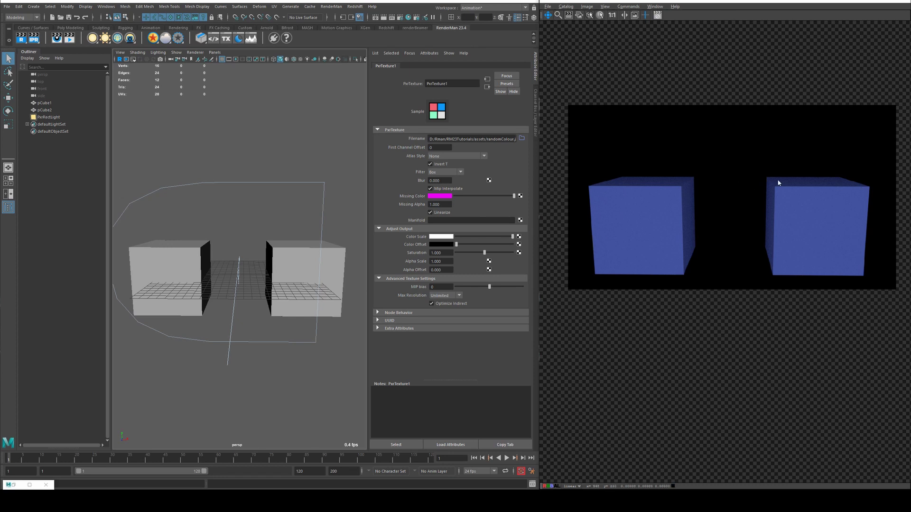
{"action": "left_click", "coordinate": [547, 6]}
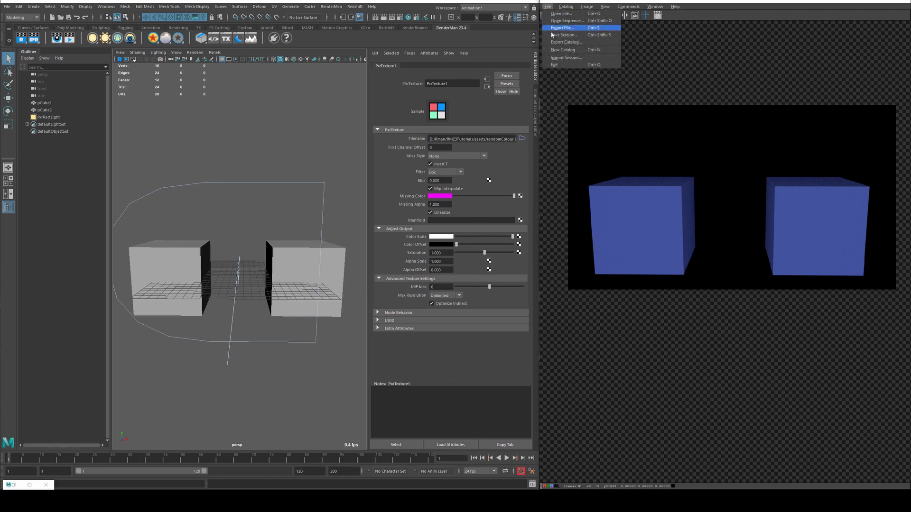
{"action": "left_click", "coordinate": [557, 33]}
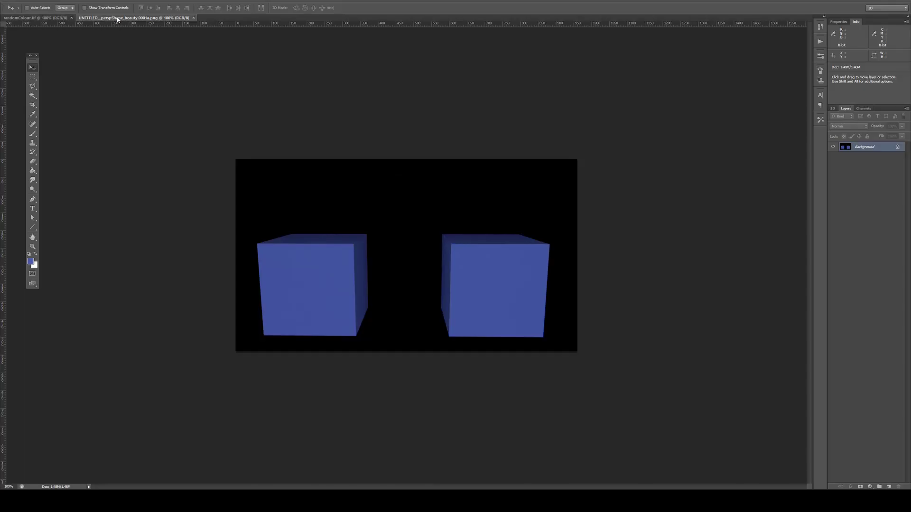
- Float the re-exported render over the reference swatch, confirm the cubes match the blue, then close it
{"action": "left_click_drag", "start_coordinate": [124, 19], "coordinate": [302, 68]}
{"action": "left_click_drag", "start_coordinate": [358, 70], "coordinate": [583, 110]}
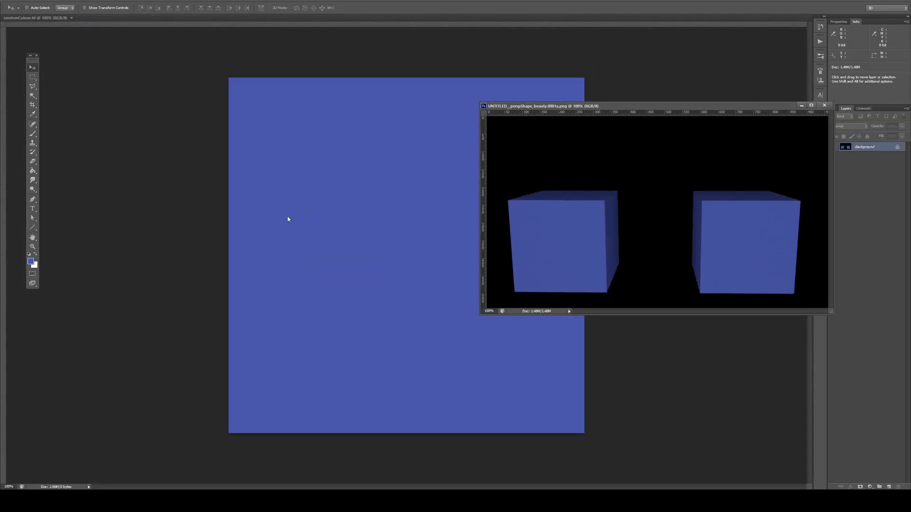
{"action": "left_click", "coordinate": [824, 105]}
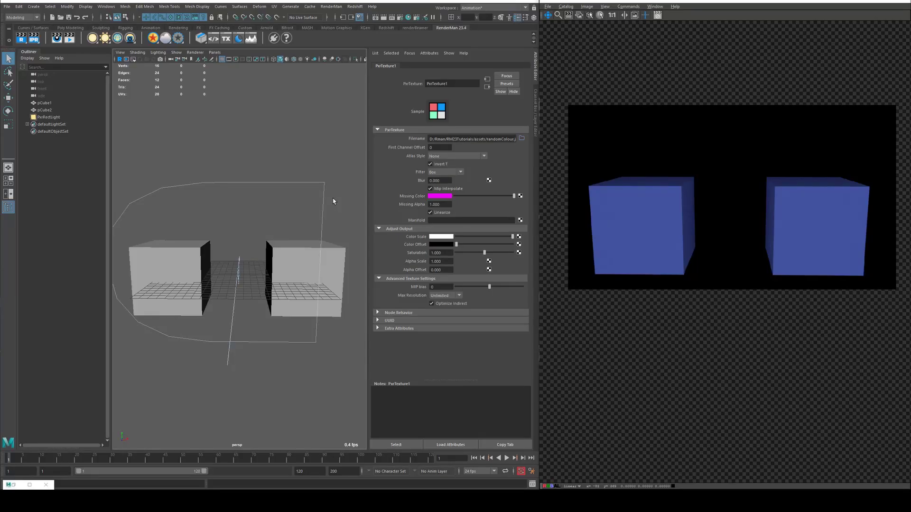
- In Render Settings AOVs, keep the beauty display's type as d_openexr (half, zips compression)
{"action": "left_click", "coordinate": [408, 17]}
{"action": "left_click", "coordinate": [519, 66]}
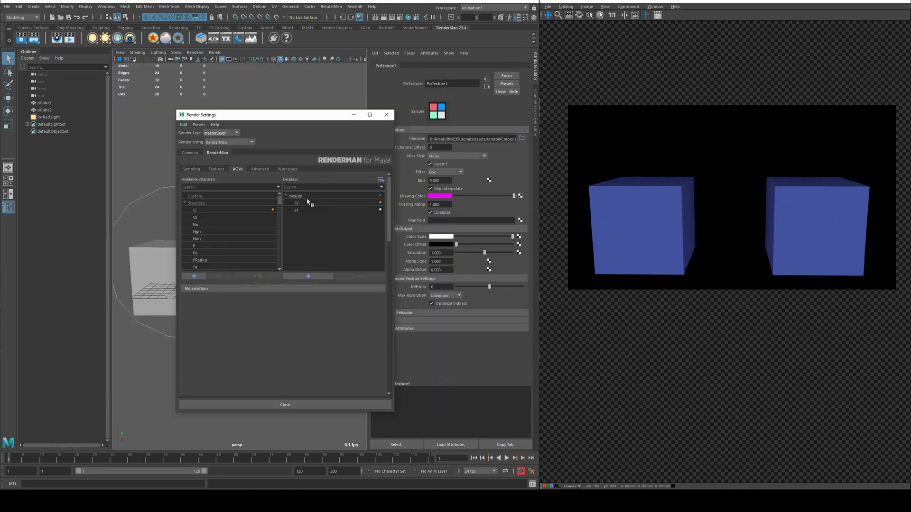
{"action": "left_click", "coordinate": [309, 197]}
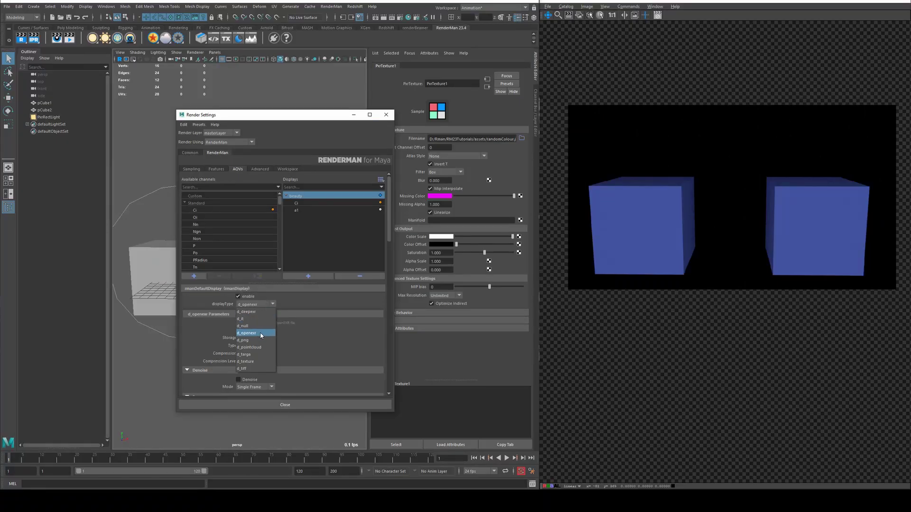
{"action": "left_click", "coordinate": [345, 334]}
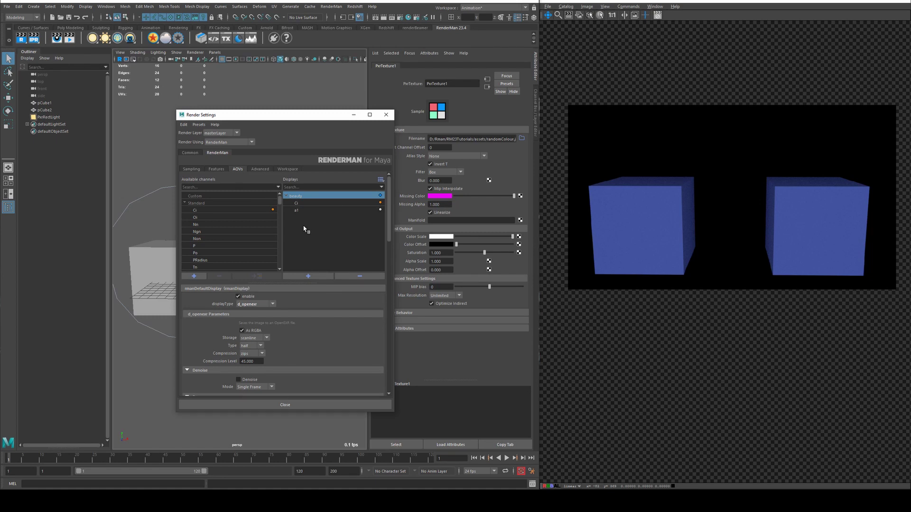
- Close the Render Settings window with Alt+F4 to show the blue-cube render
{"action": "key", "text": "alt+F4"}
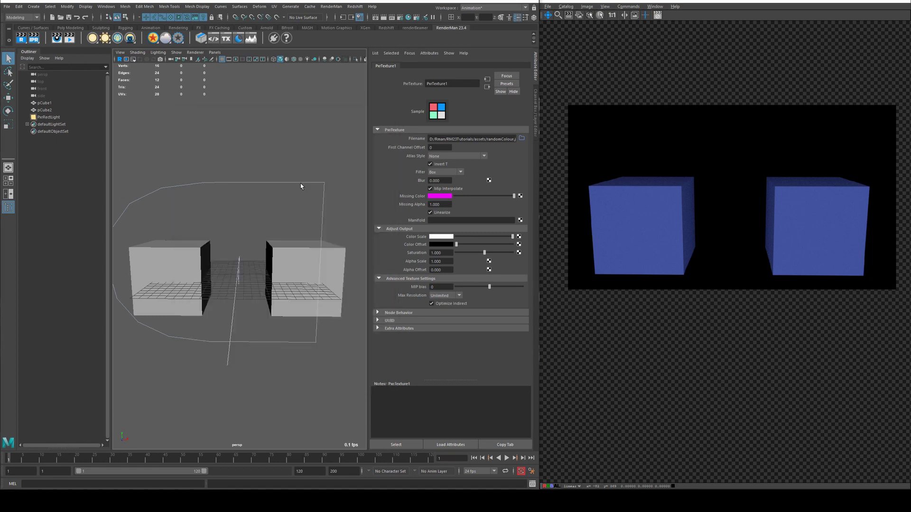